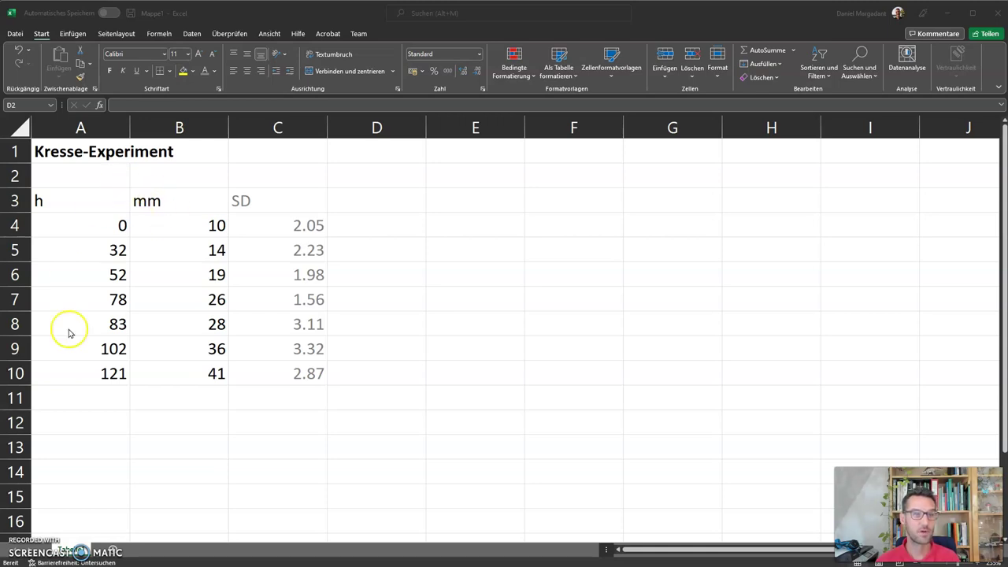
Select the h and mm data in A3:B10 and open the Punkt (XY) scatter chart list
left_click(71, 203)
left_click(72, 201)
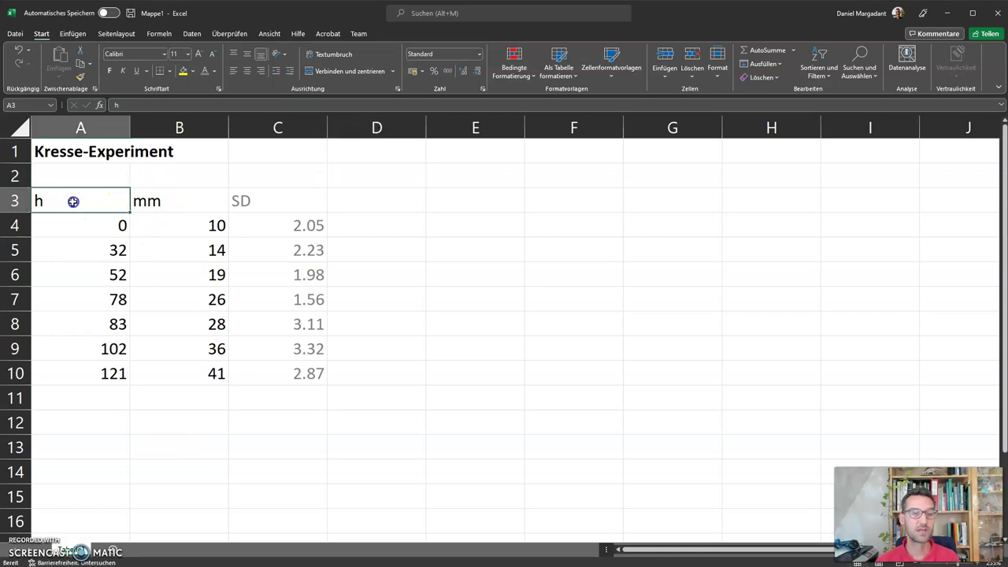
left_click_drag(72, 202, 175, 266)
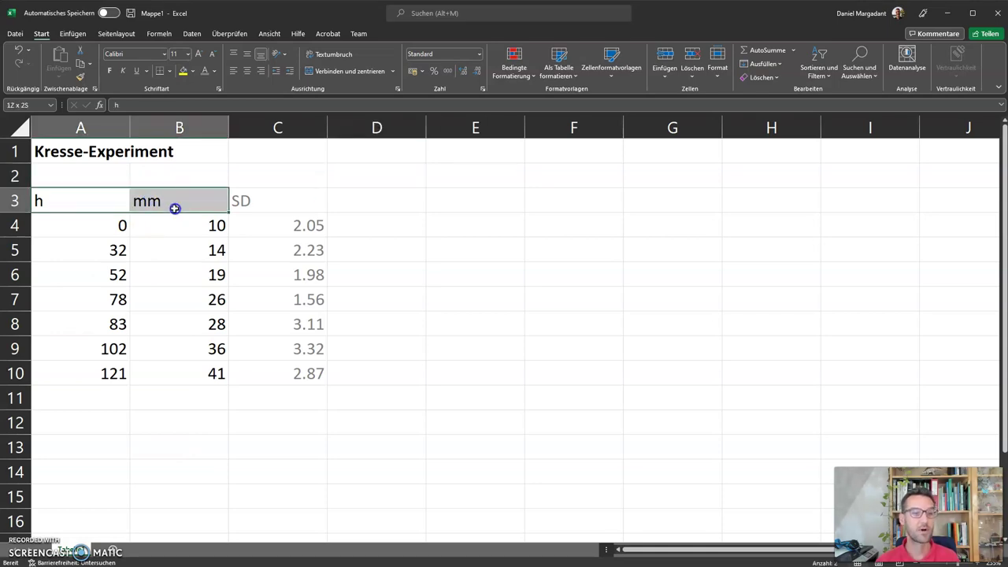
left_click_drag(175, 266, 182, 372)
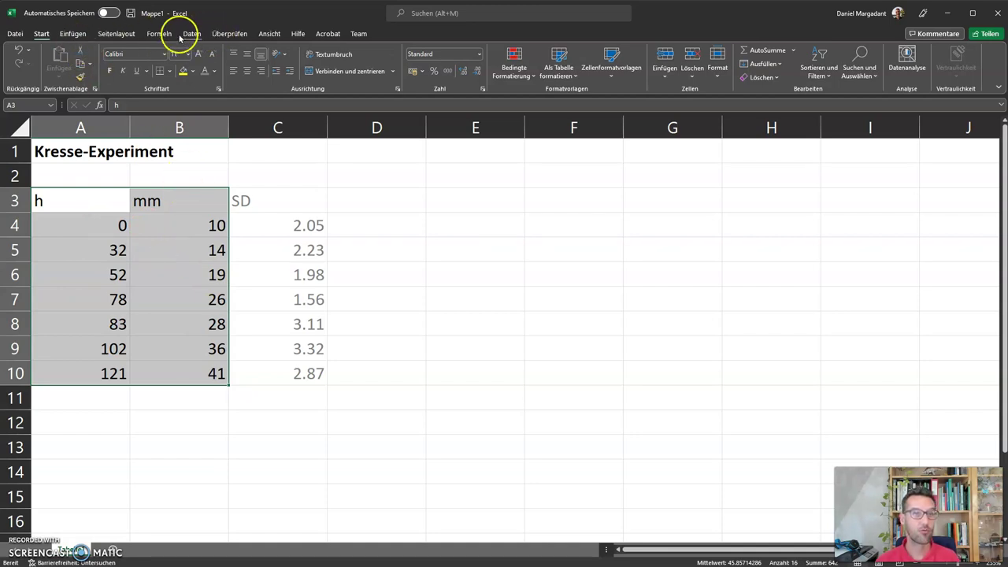
left_click(79, 34)
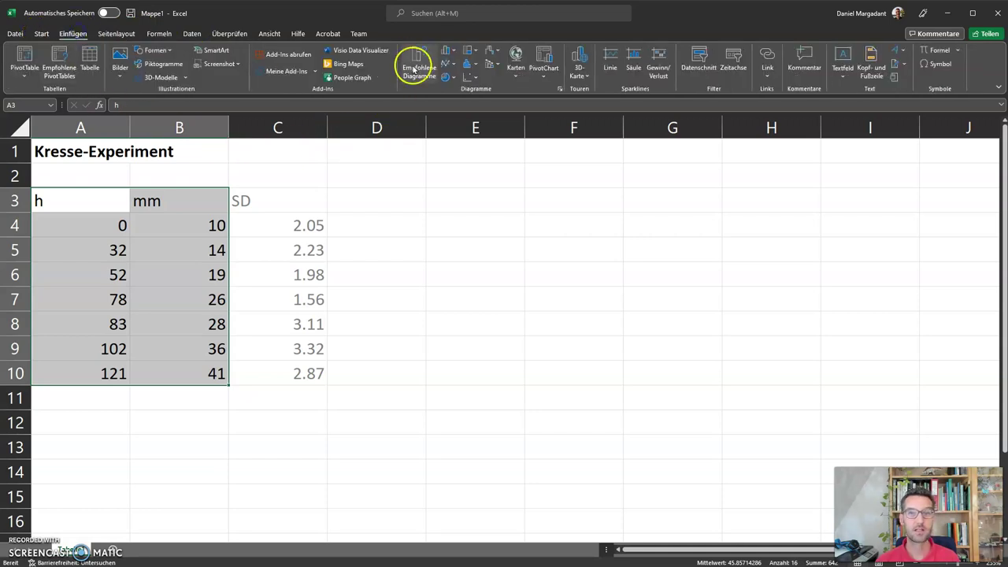
left_click(477, 79)
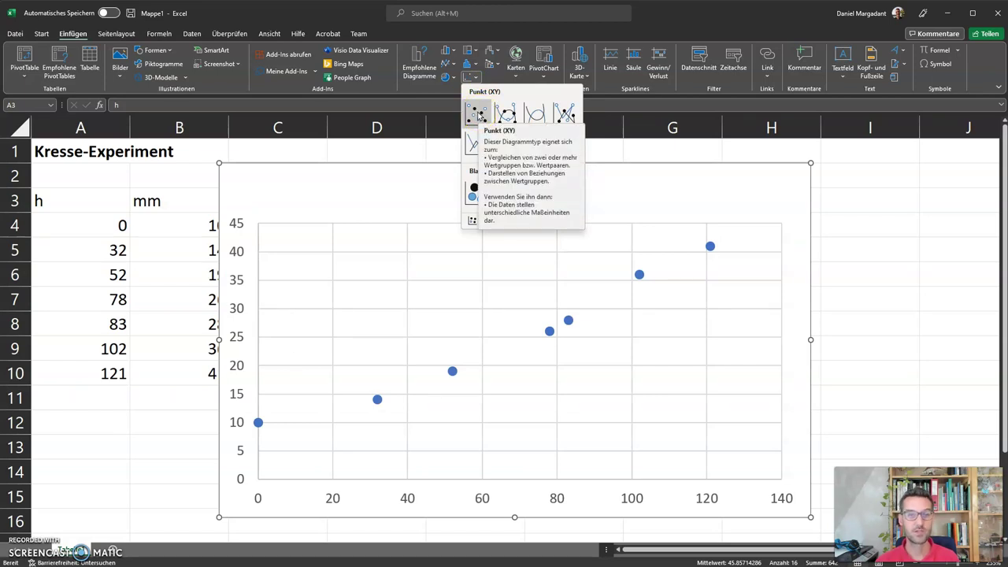
Insert a plain scatter chart, shrink it, and move it right so the SD column shows
left_click(480, 116)
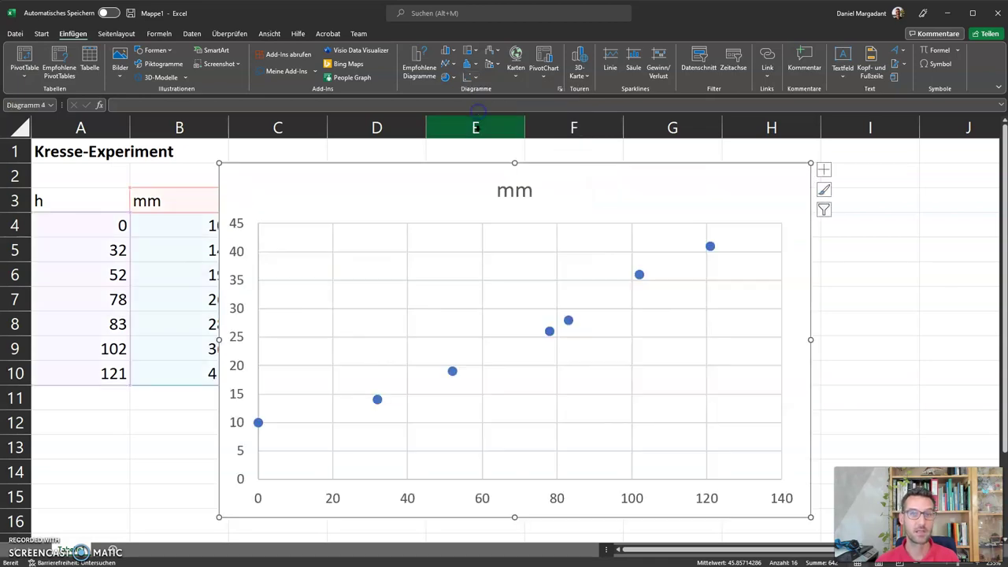
left_click_drag(219, 518, 289, 478)
left_click_drag(436, 181, 519, 179)
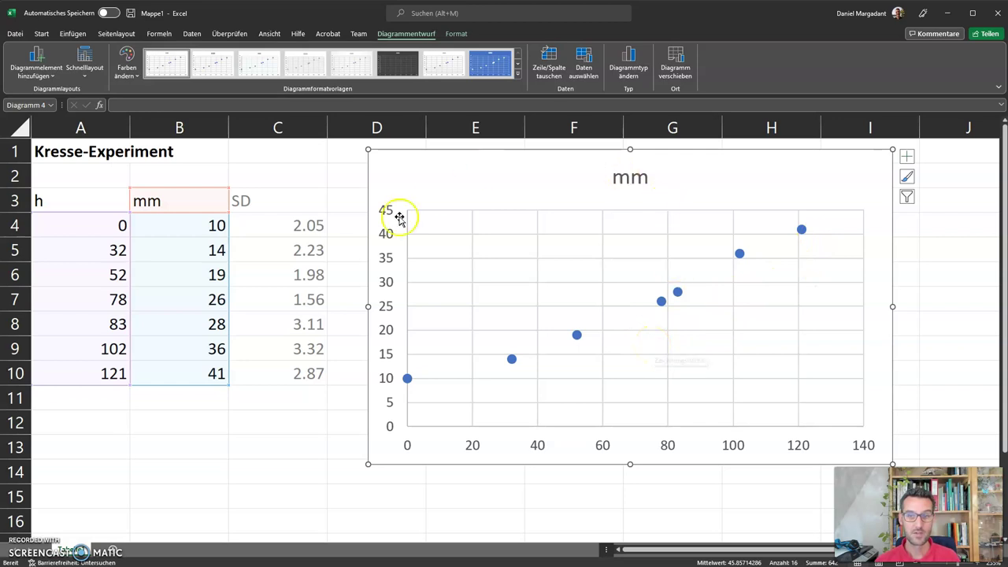
Replace the chart title 'mm' with 'Wachstum von Kresse'
left_click(631, 177)
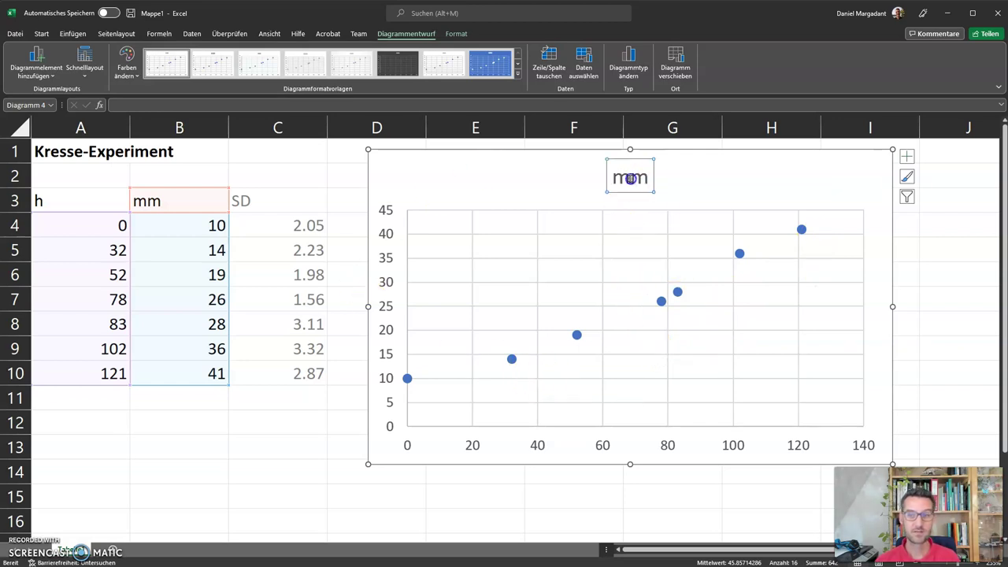
double_click(628, 181)
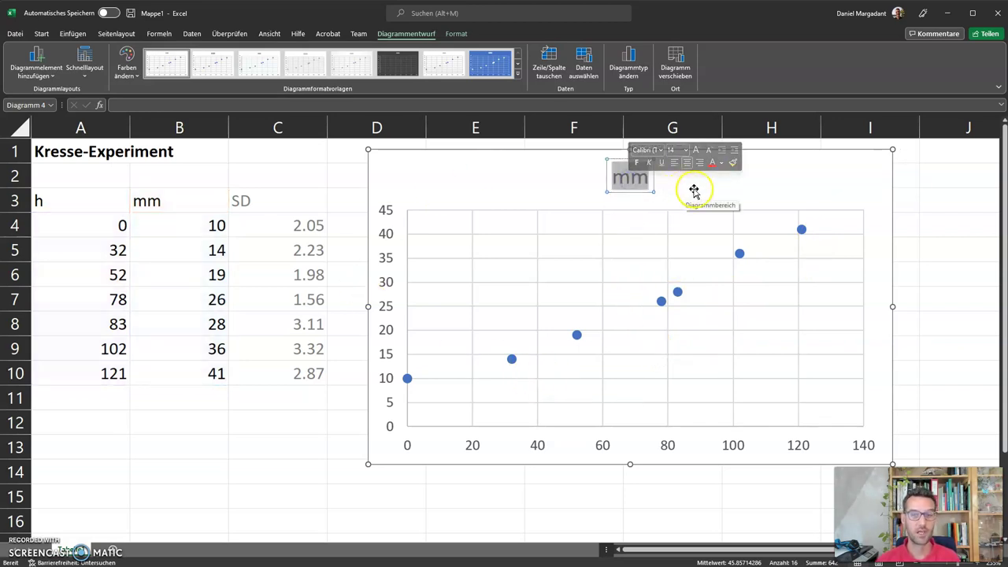
type("Wachstum von K")
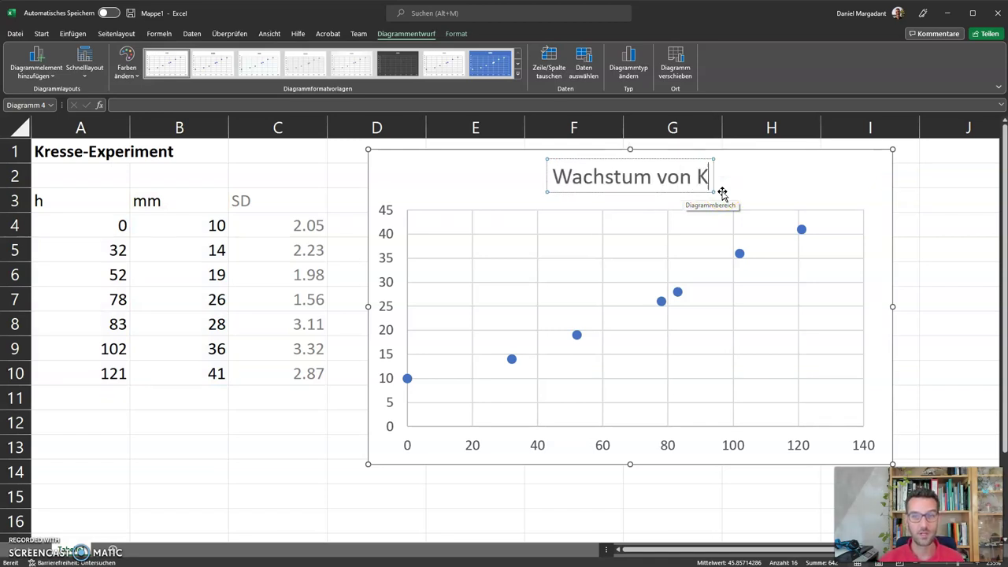
type("resse")
left_click(763, 179)
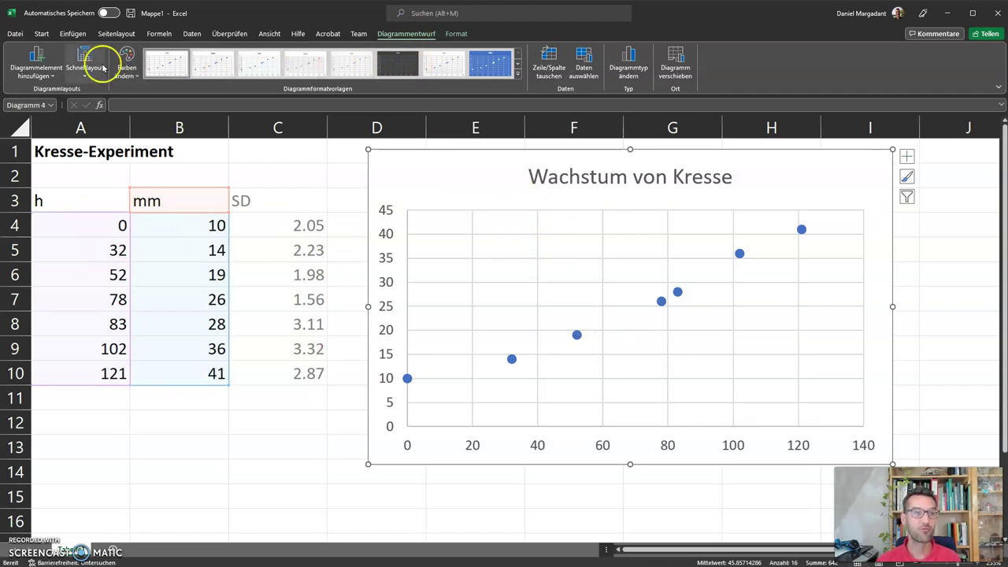
Add a primary horizontal axis title reading 'Zeit [h]'
left_click(24, 82)
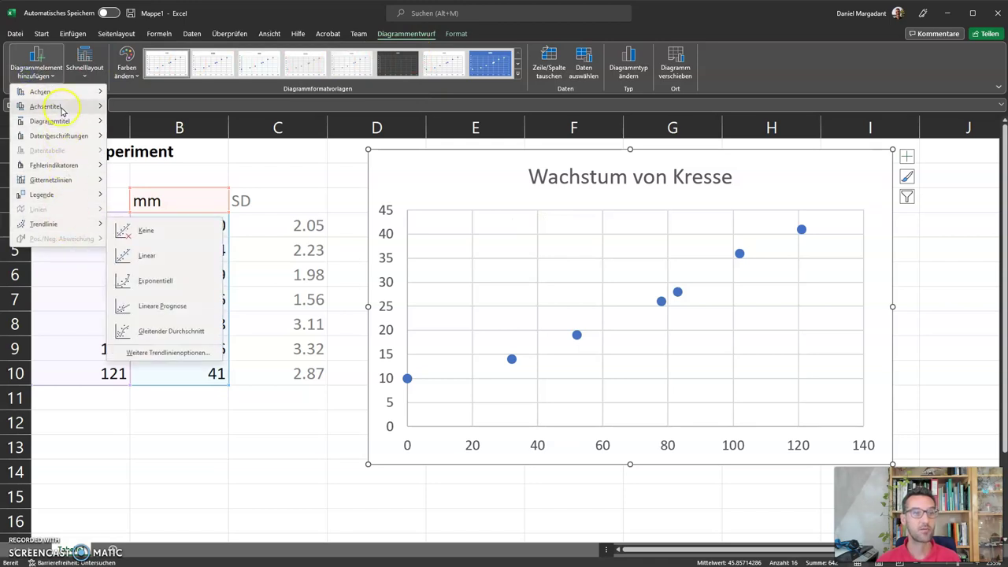
mouse_move(63, 112)
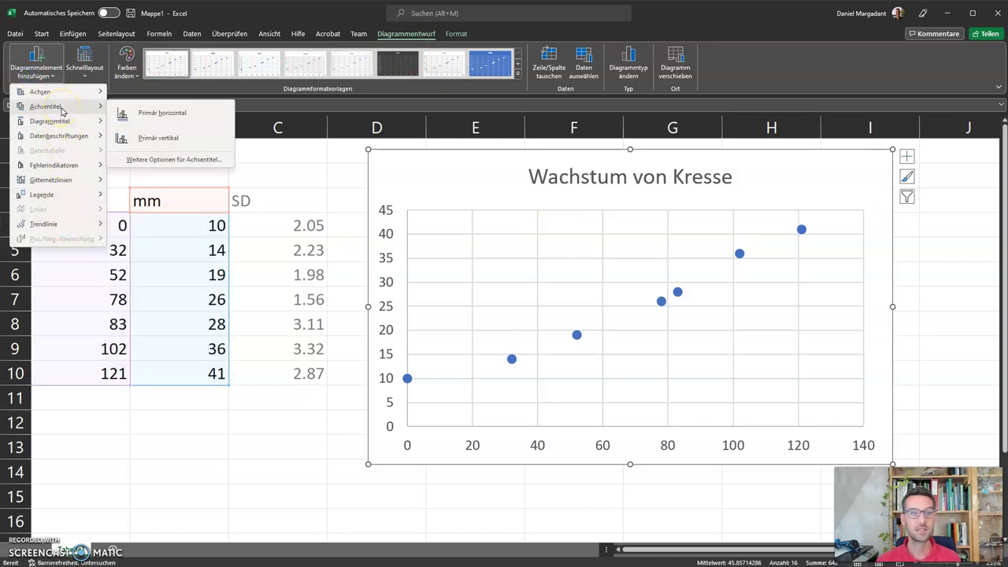
left_click(186, 114)
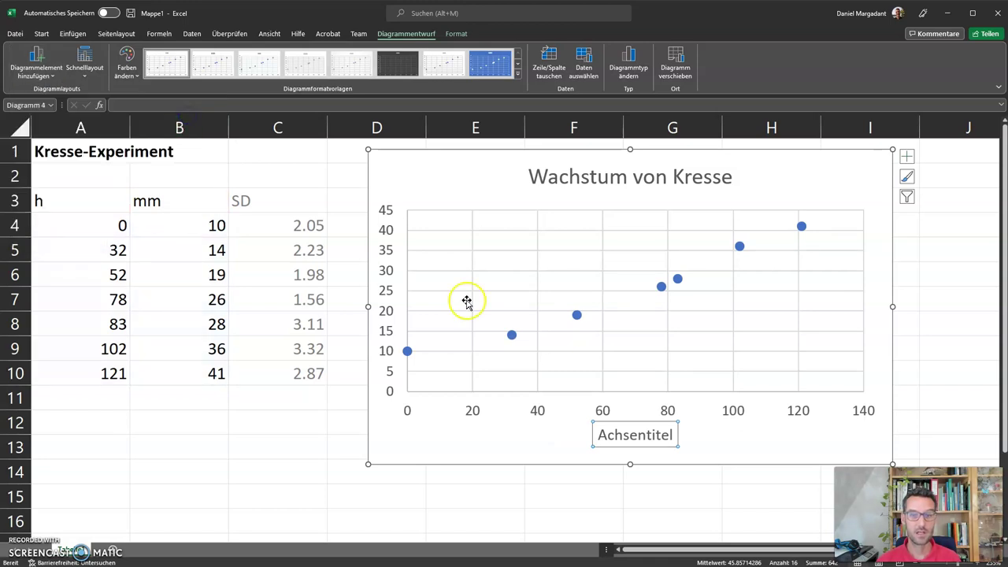
double_click(623, 435)
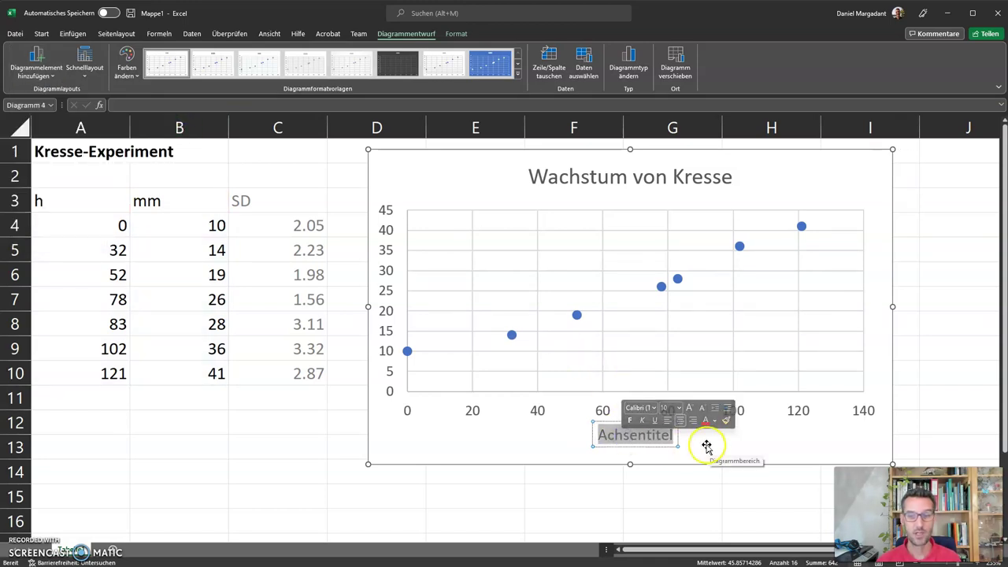
type("Zeit")
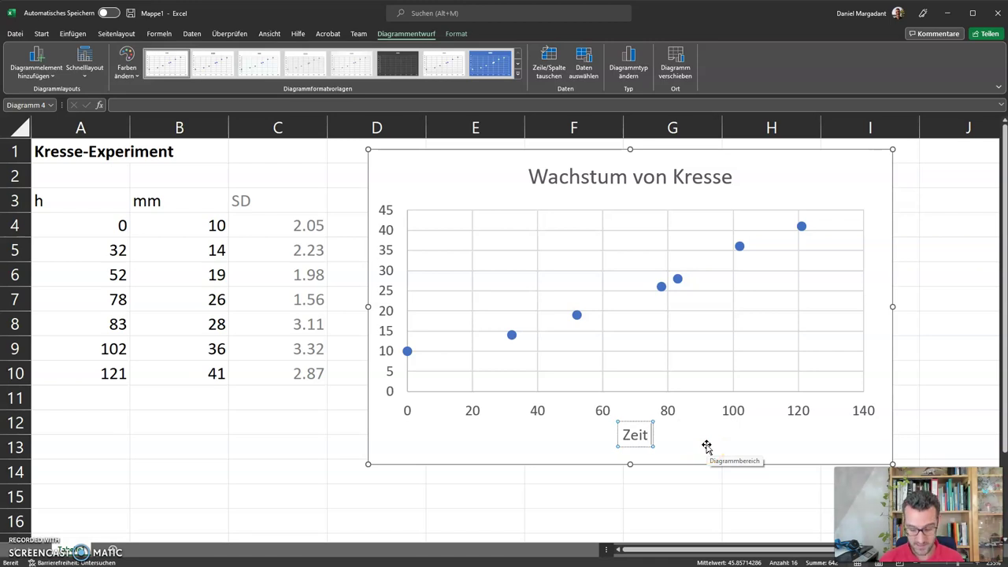
type(" [")
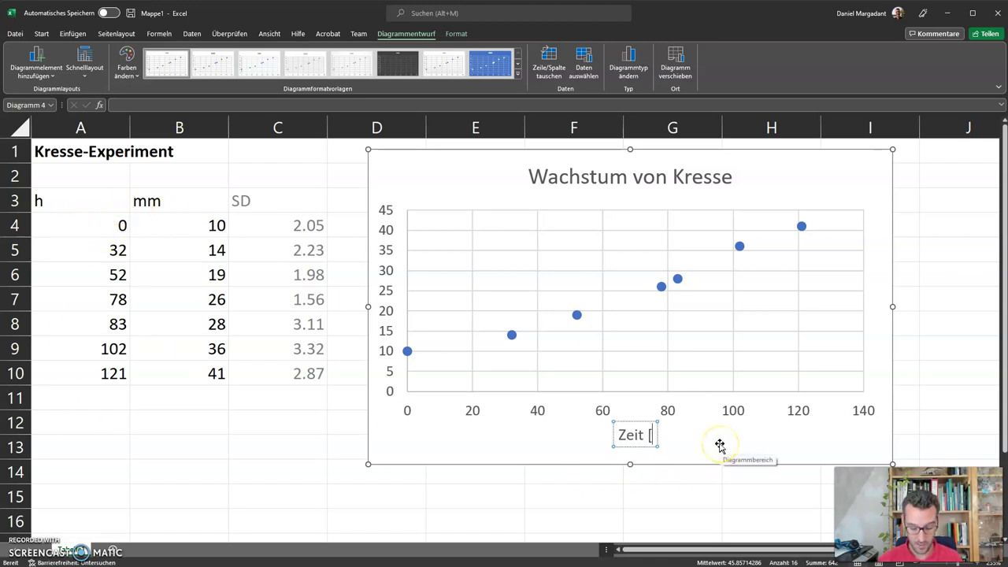
type("h]")
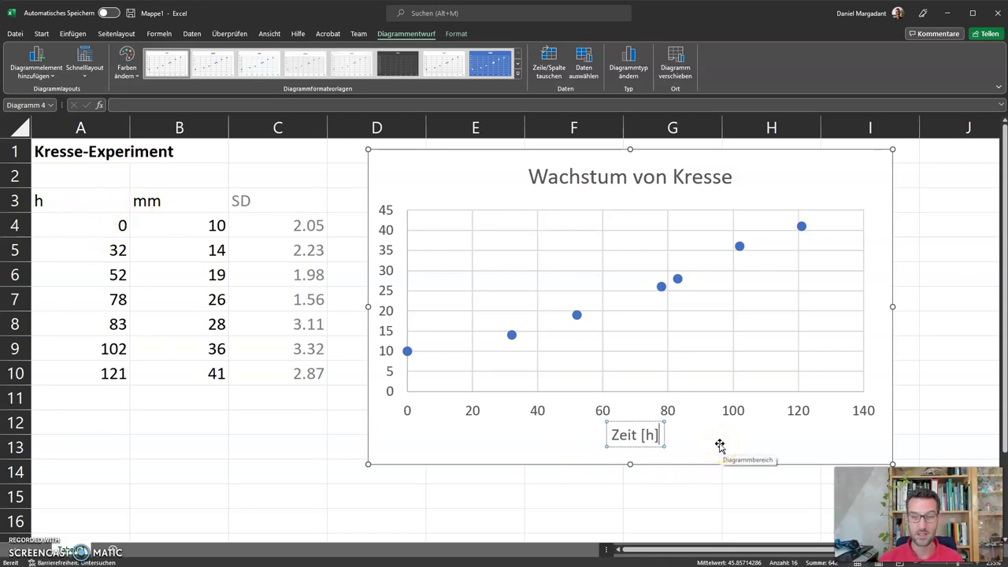
left_click(749, 441)
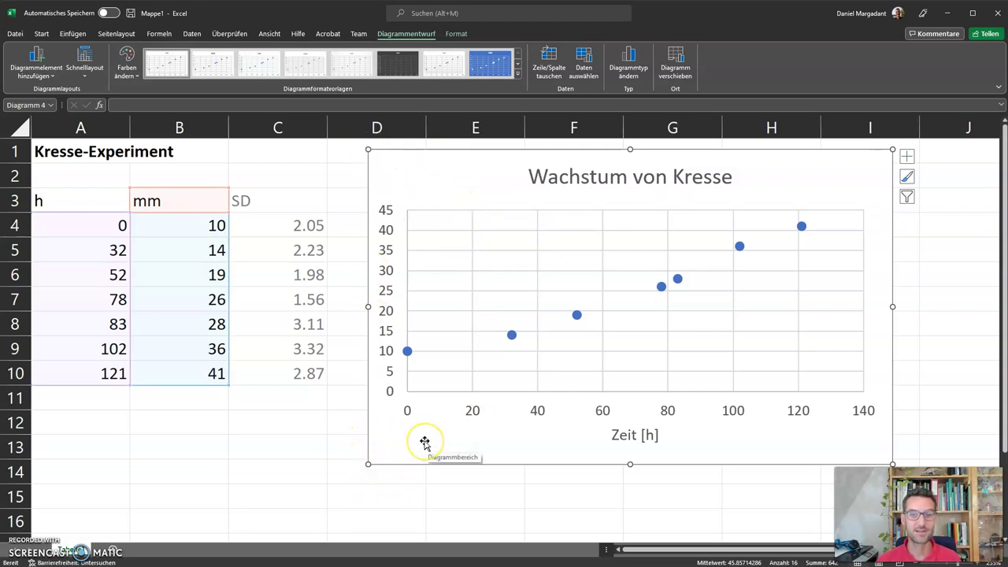
Add a primary vertical axis title reading 'Wuchshöhe [mm]'
left_click(36, 62)
mouse_move(61, 113)
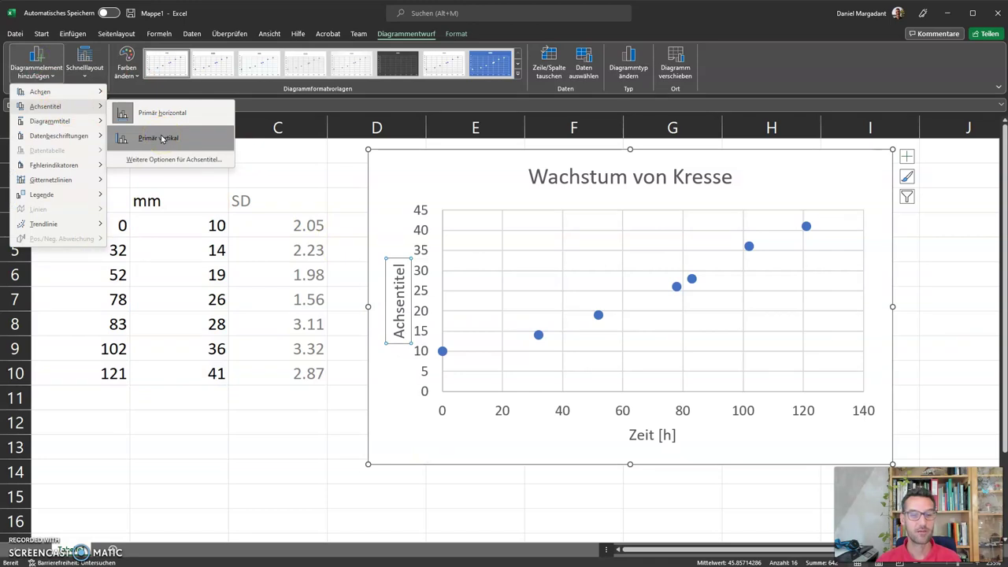
left_click(251, 183)
double_click(401, 307)
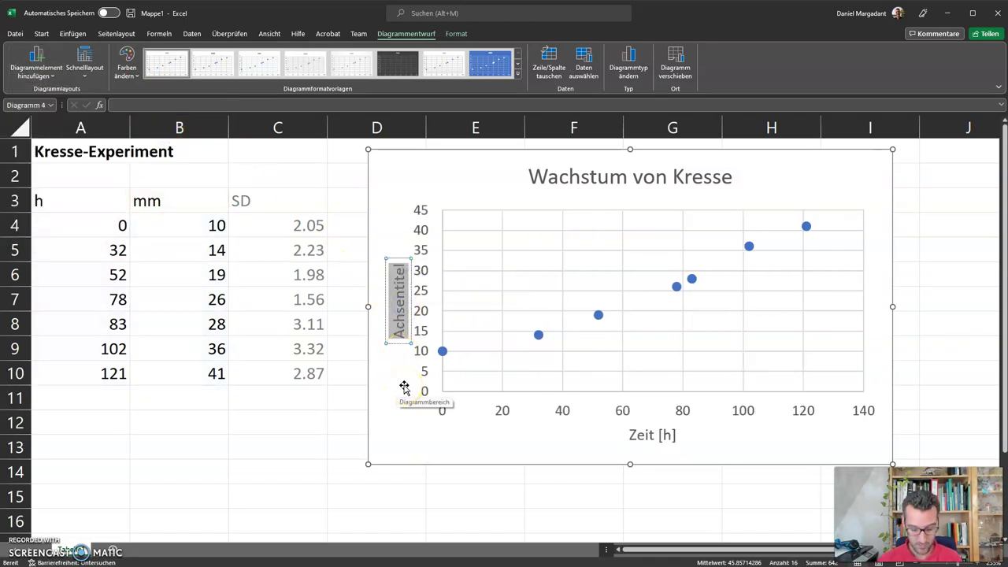
type("Wuchshöh")
key("BackSpace")
type("he [mm")
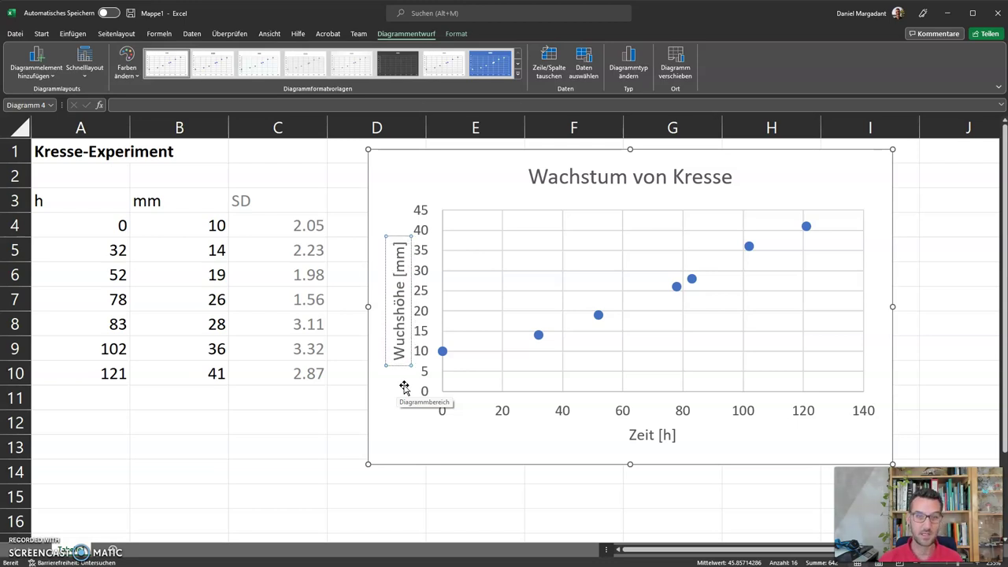
left_click(464, 440)
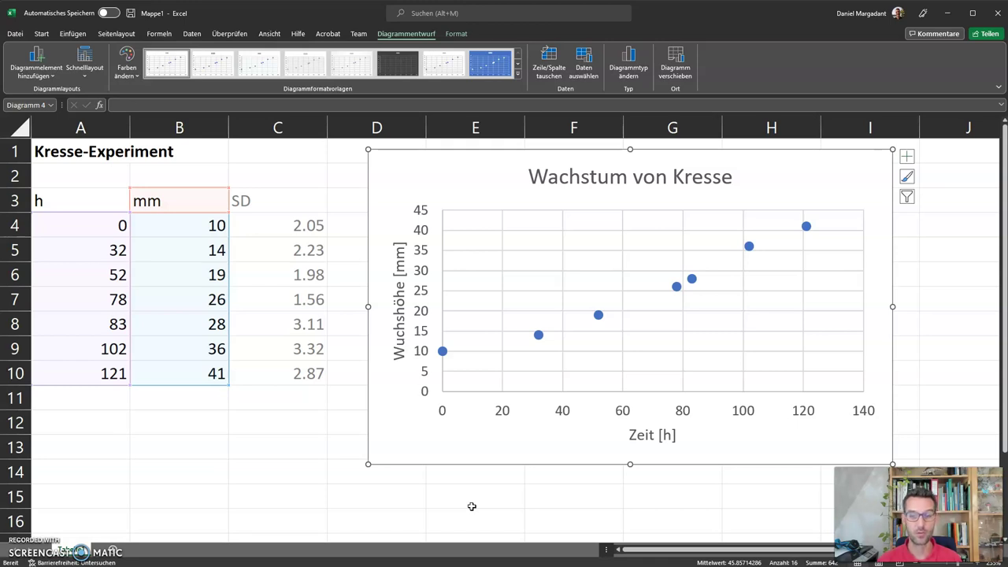
left_click(471, 497)
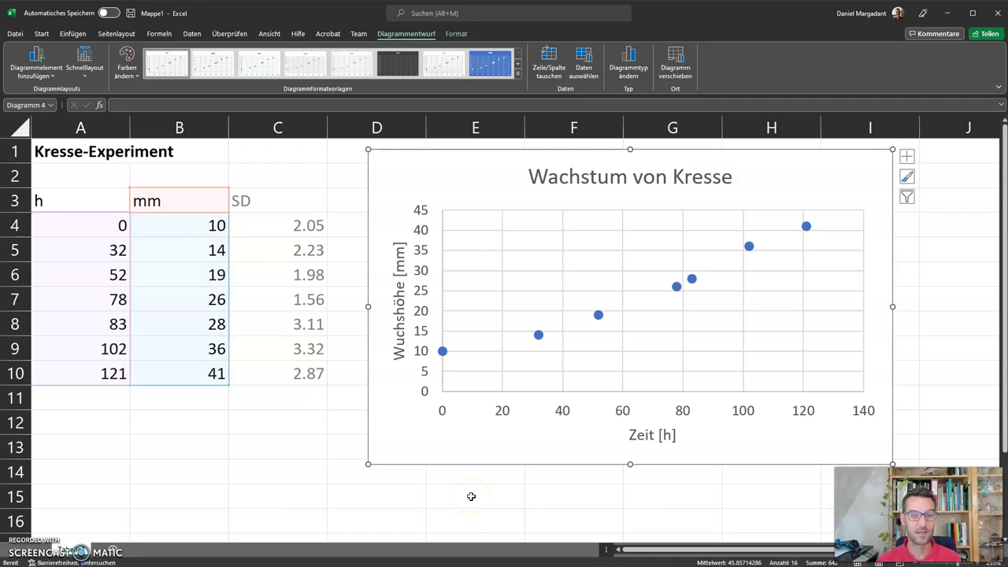
left_click(265, 226)
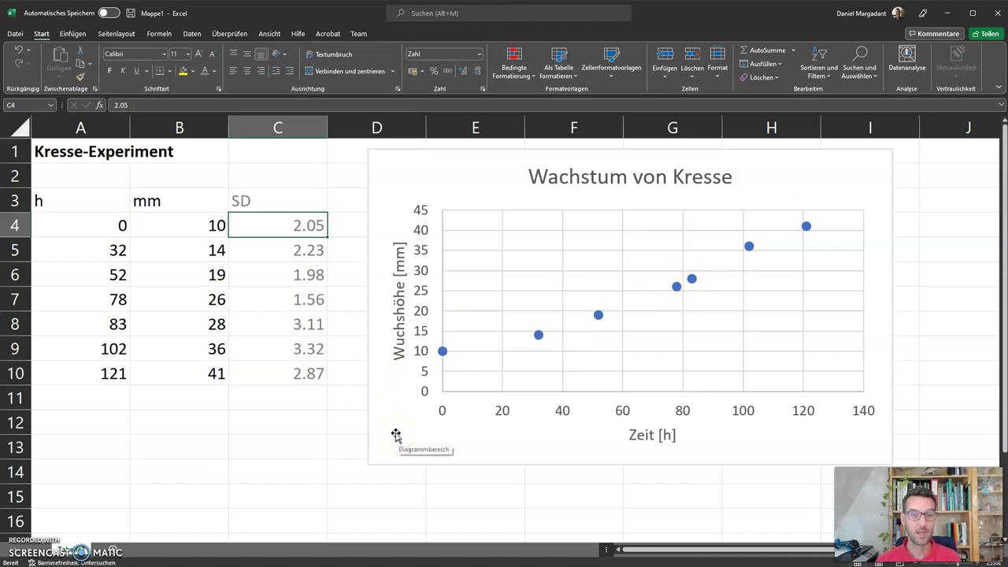
left_click(396, 436)
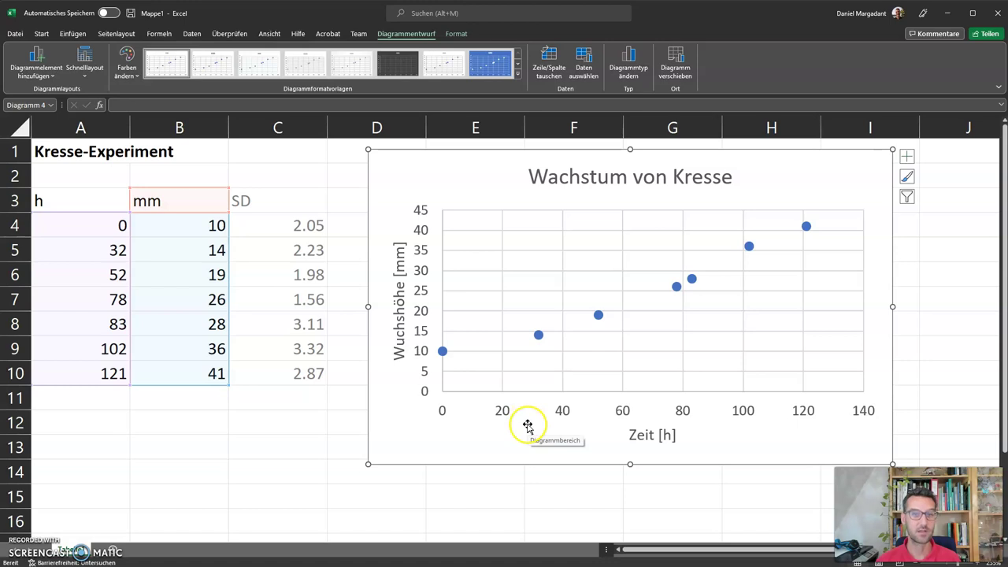
Add error bars with full options and set the error amount to Benutzerdefiniert (custom)
left_click(22, 60)
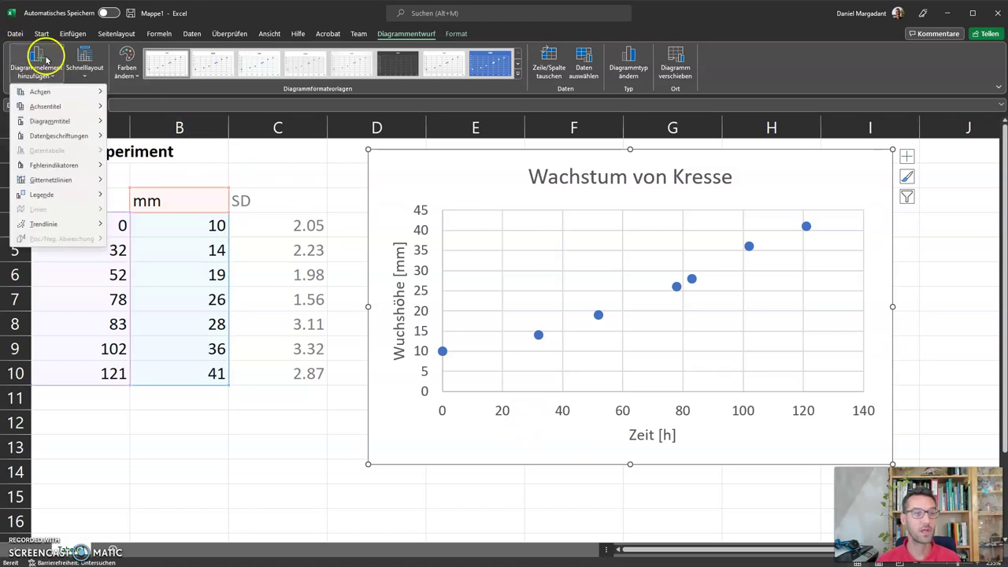
mouse_move(58, 226)
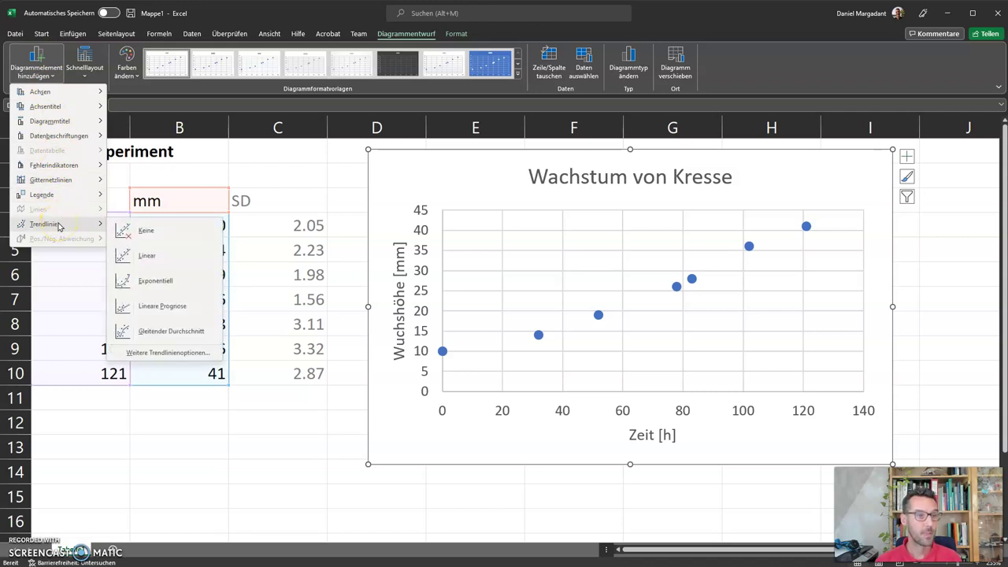
mouse_move(47, 167)
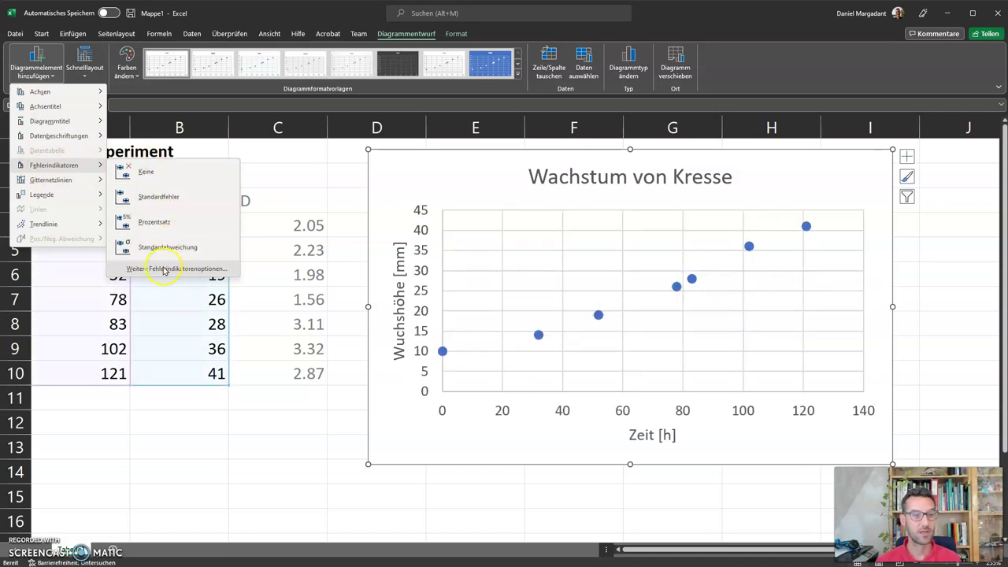
left_click(164, 269)
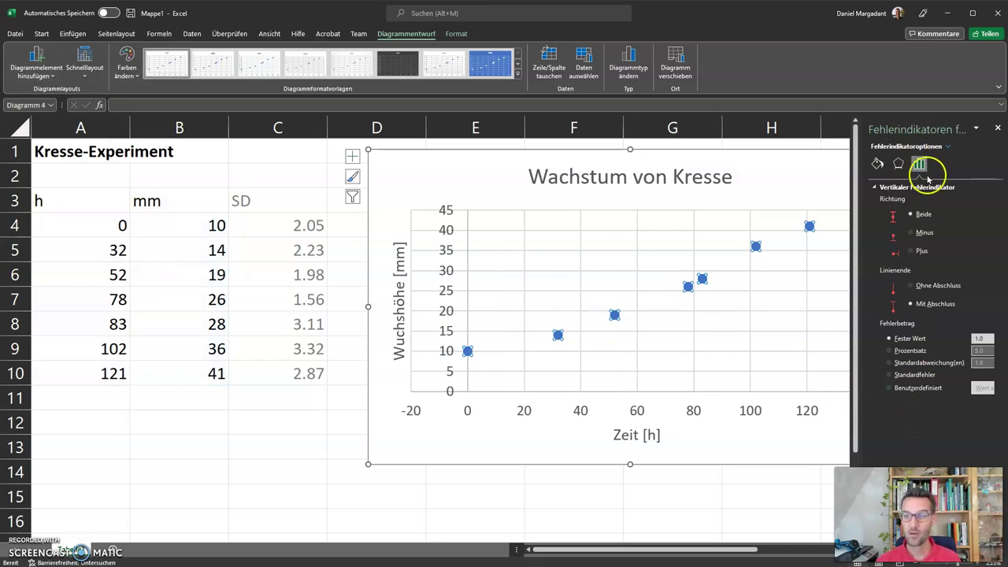
left_click(913, 389)
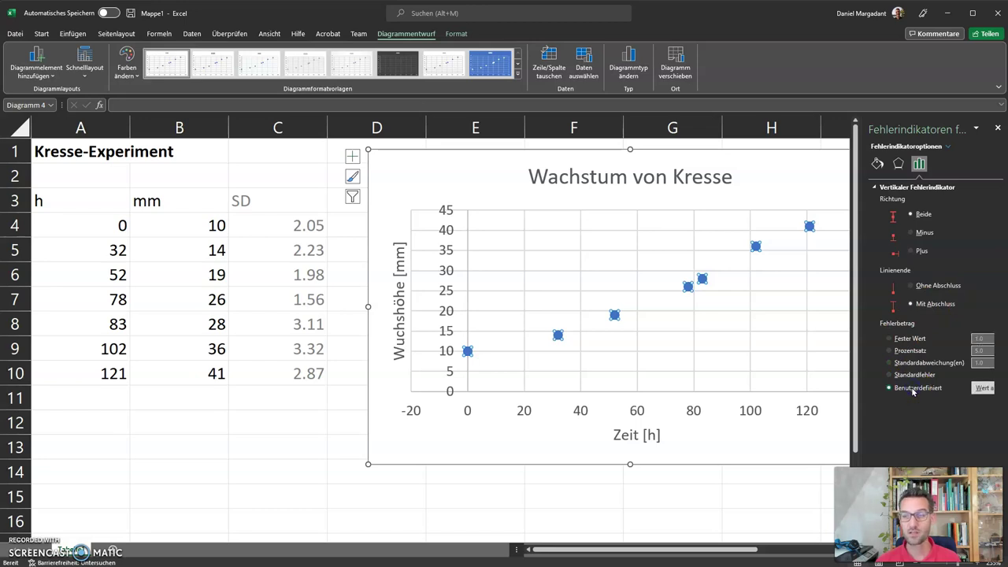
Clear the old positive error value and set it to the SD cells C4:C10
left_click(985, 388)
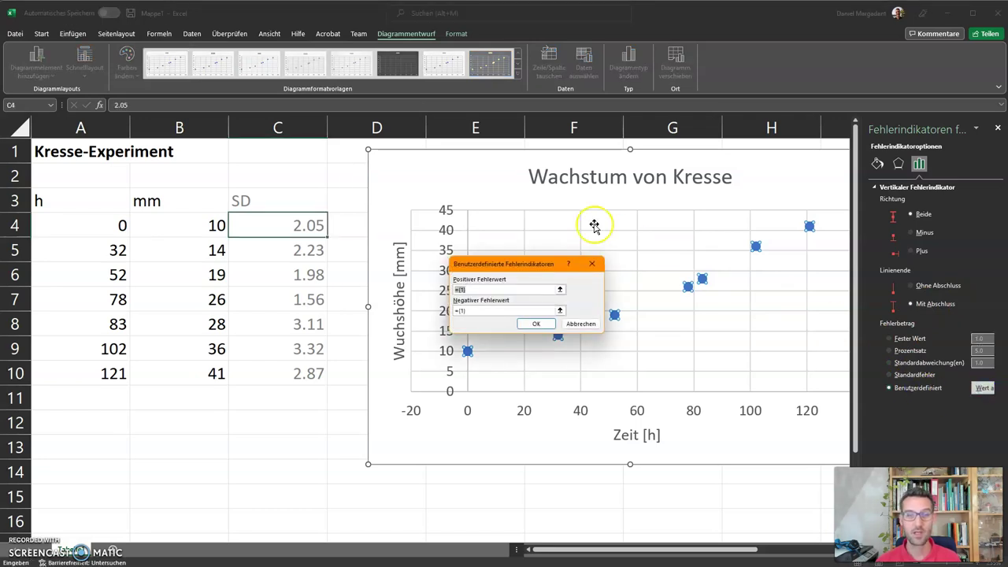
left_click(485, 263)
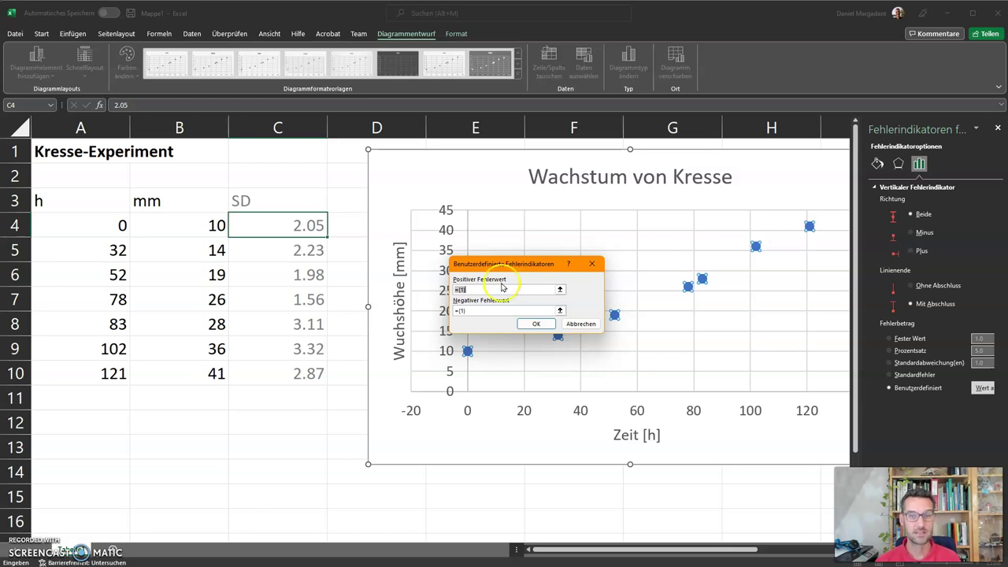
left_click(497, 289)
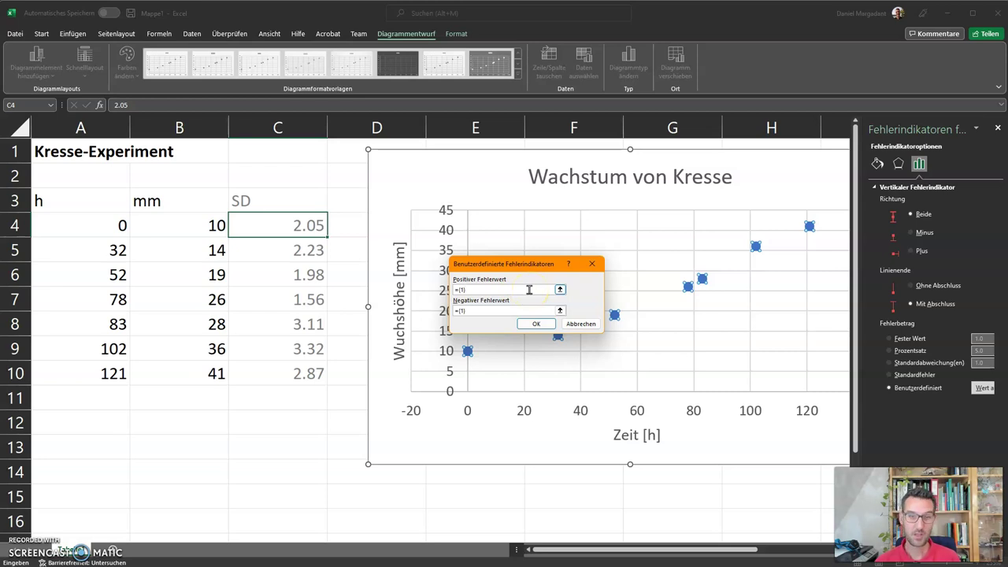
key("BackSpace")
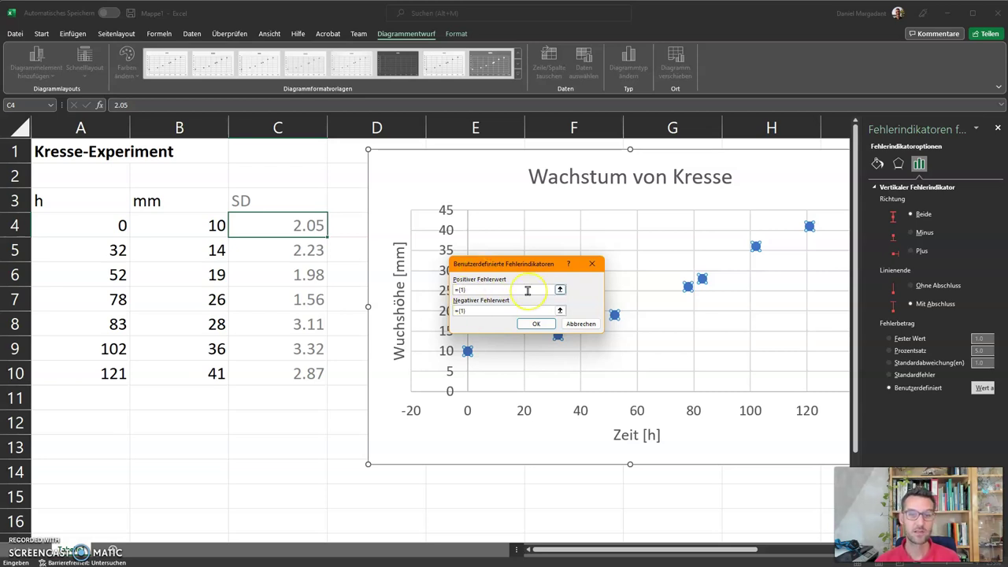
key("BackSpace")
key("BackSpace")
left_click(275, 226)
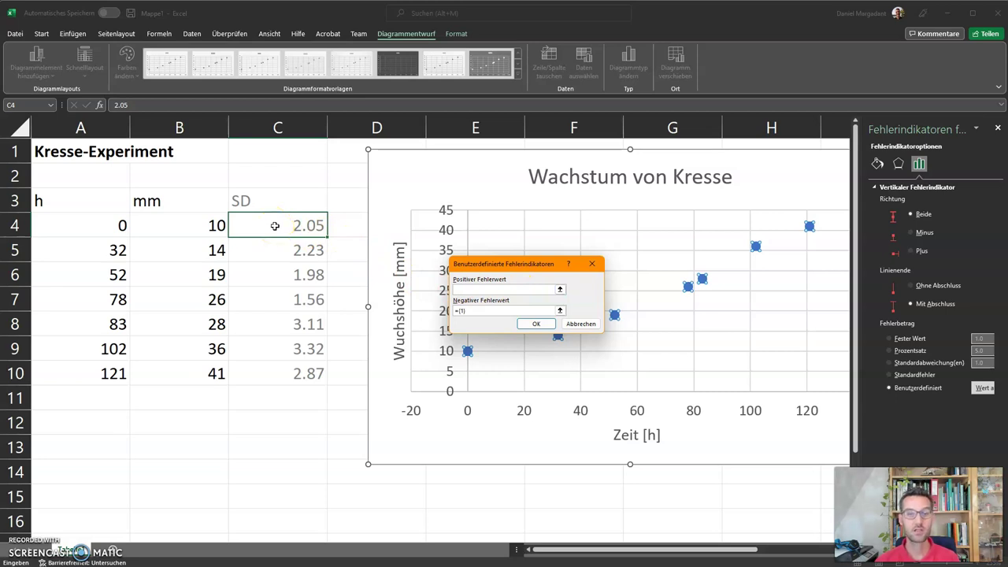
left_click_drag(267, 225, 279, 375)
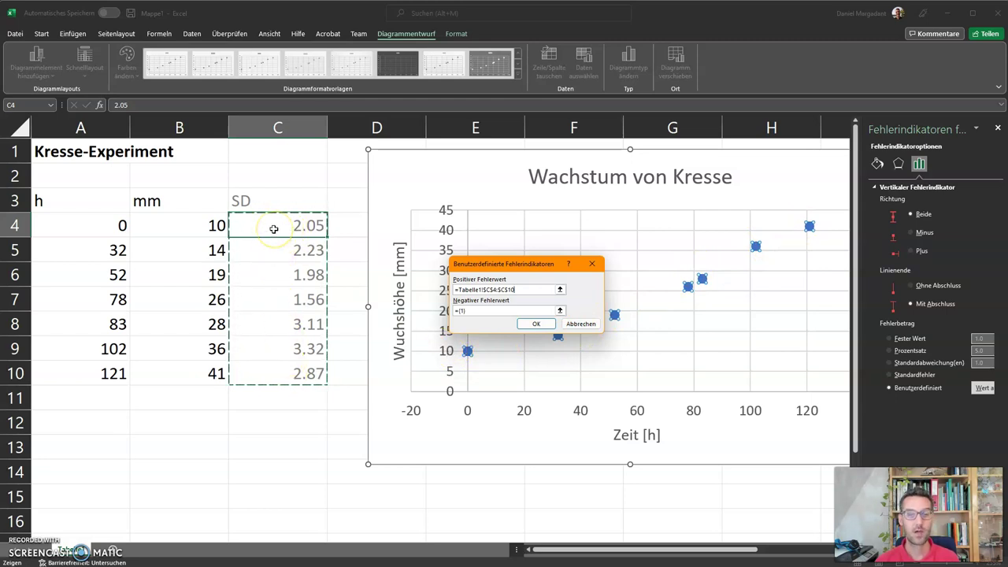
left_click(262, 273)
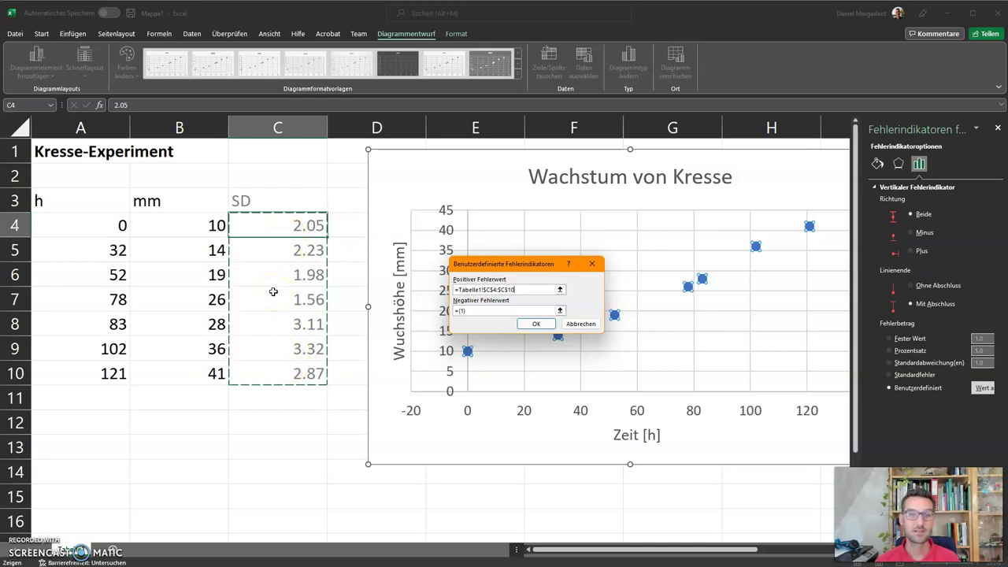
Set the negative error value to C4:C10 as well and confirm the custom values
left_click(507, 310)
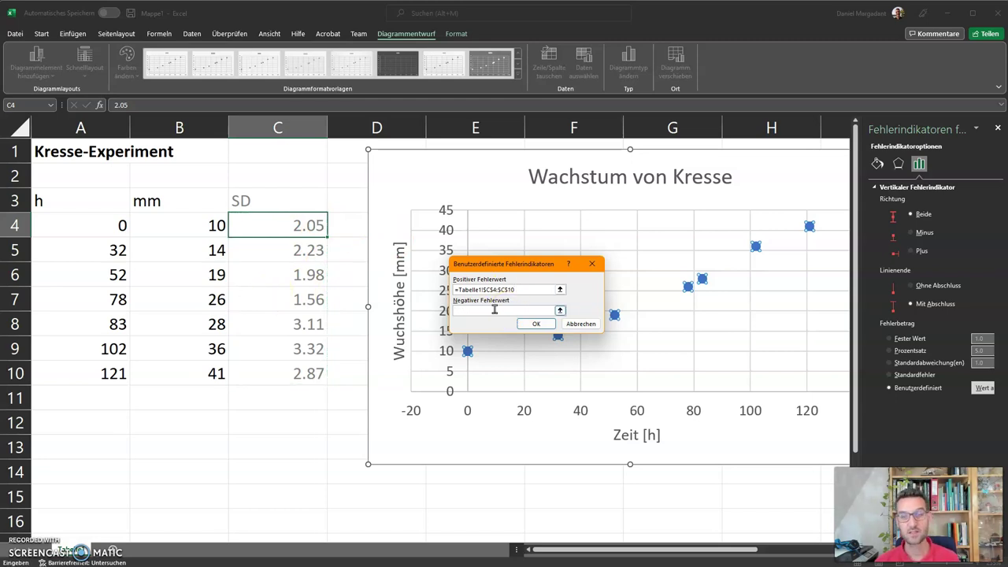
left_click_drag(264, 225, 268, 372)
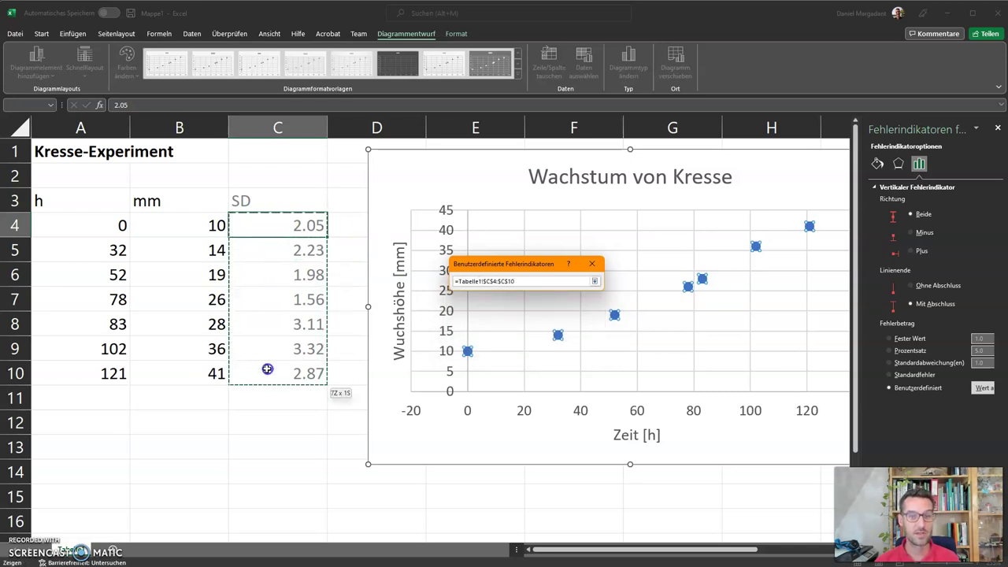
left_click(541, 308)
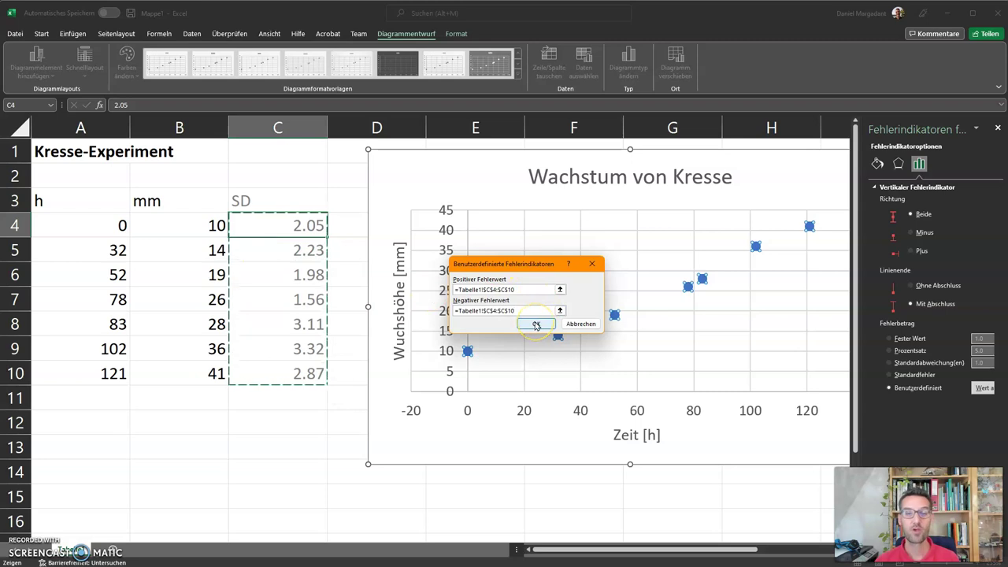
left_click(535, 324)
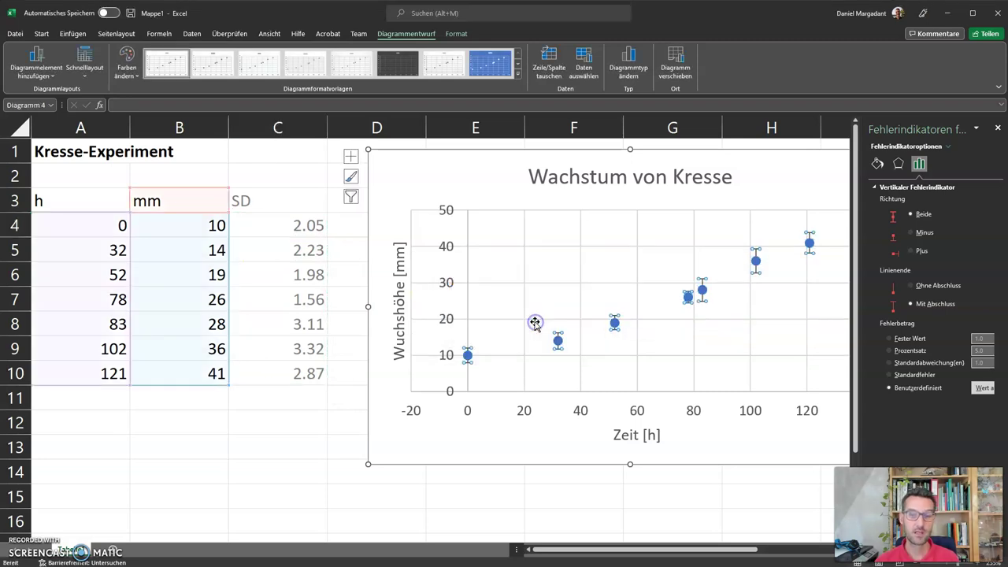
Select the whole chart area so the Format Chart Area options appear
left_click(525, 426)
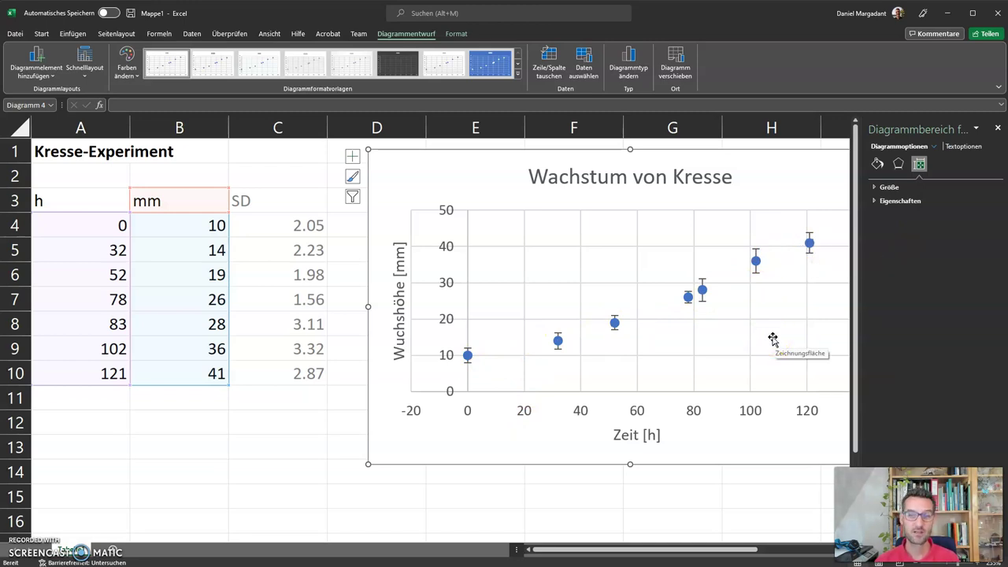
mouse_move(688, 303)
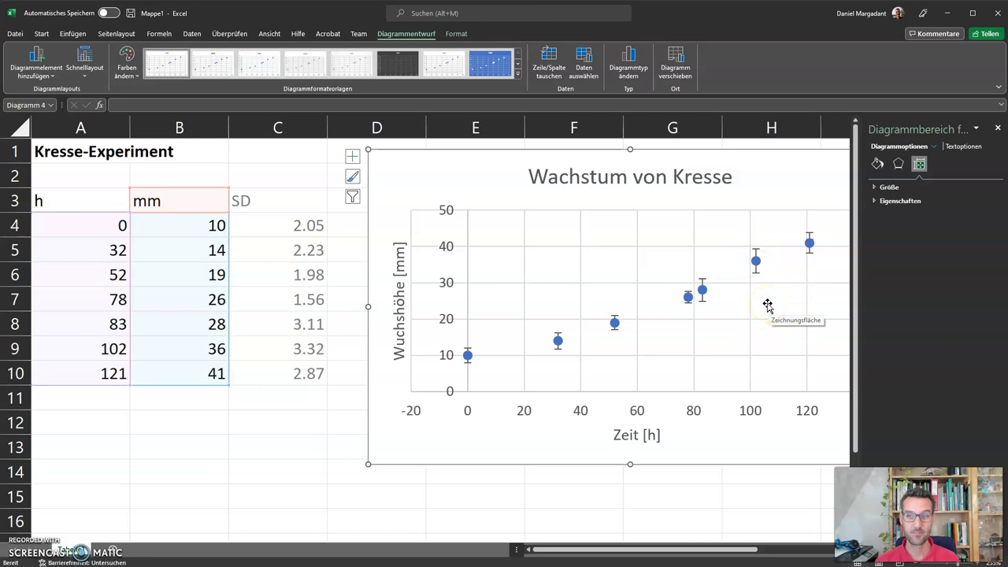
left_click(772, 300)
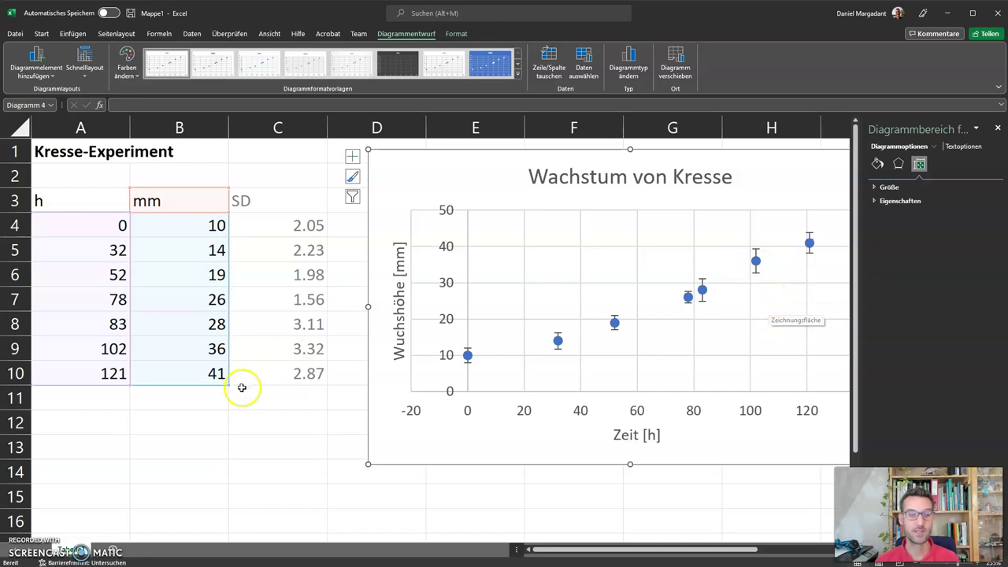